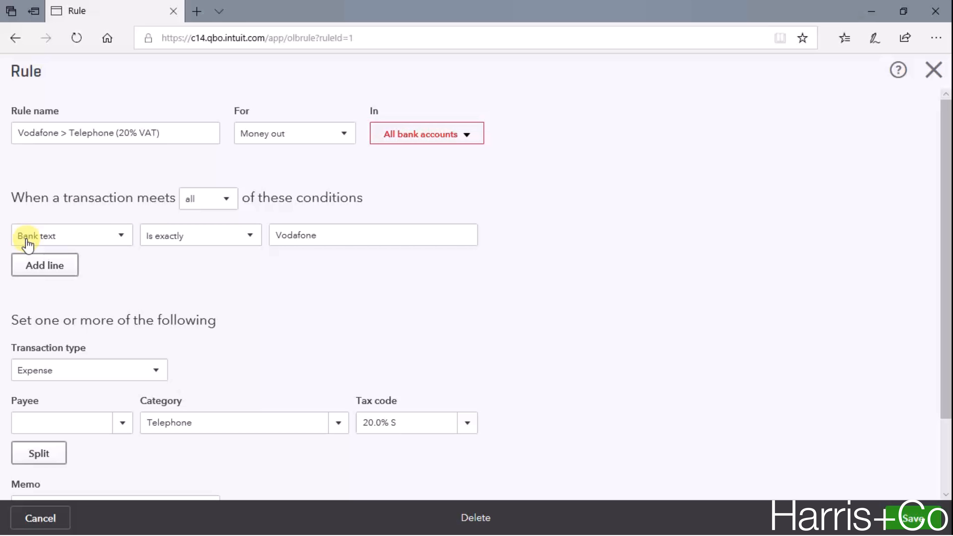
- Change the Vodafone rule's condition to match when the description is exactly Vodafone
click(91, 238)
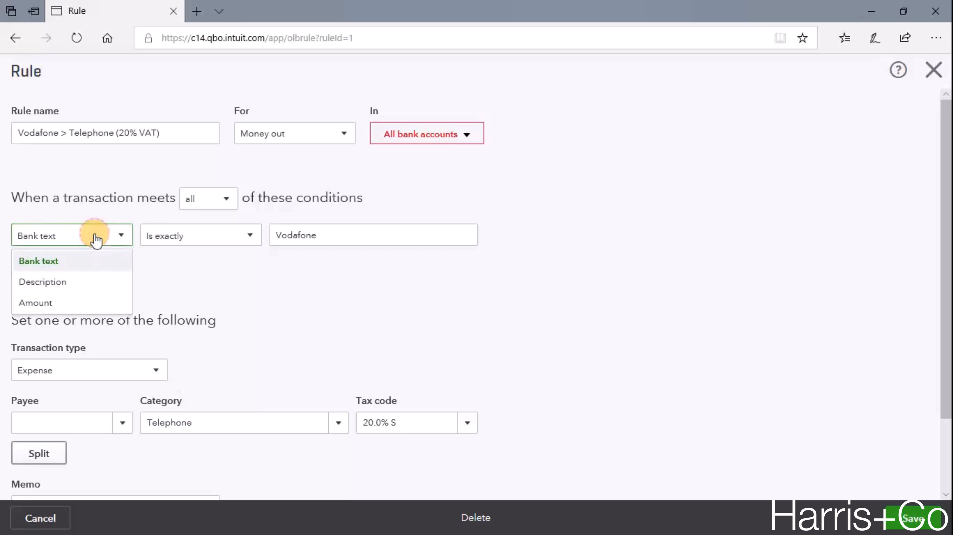
click(78, 282)
click(250, 235)
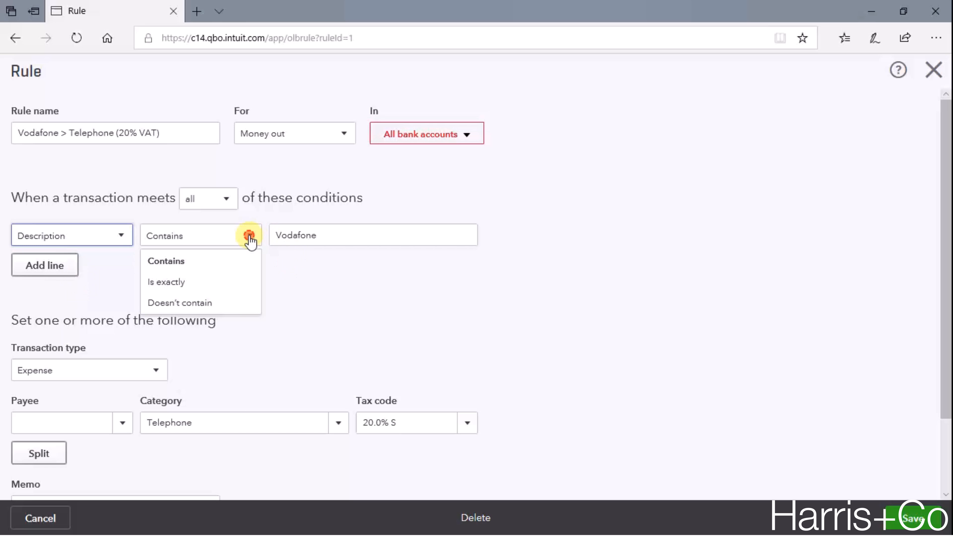
click(212, 288)
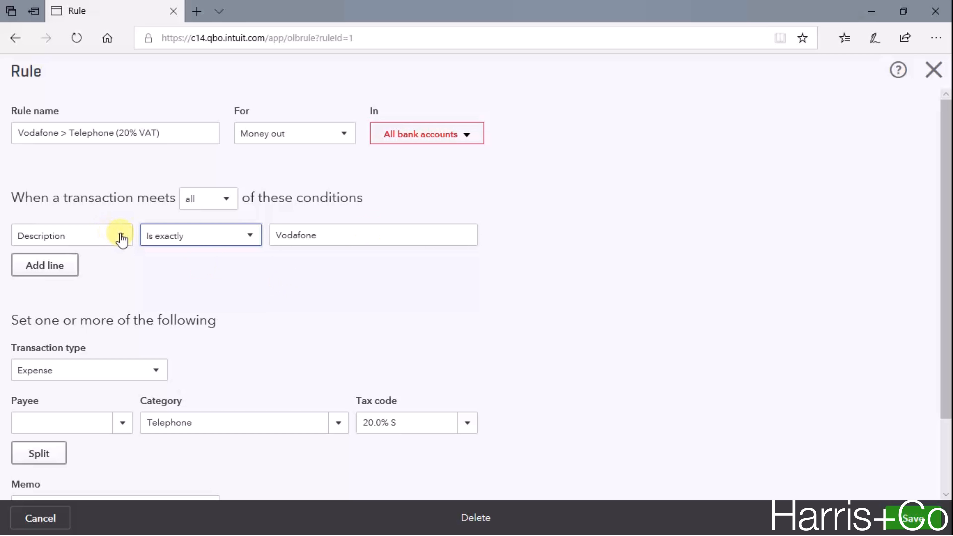
click(187, 238)
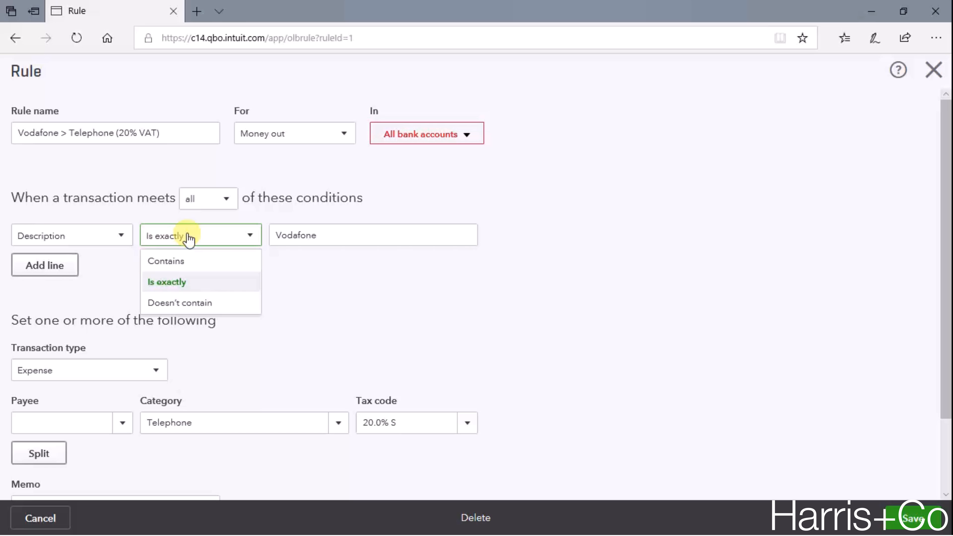
click(183, 282)
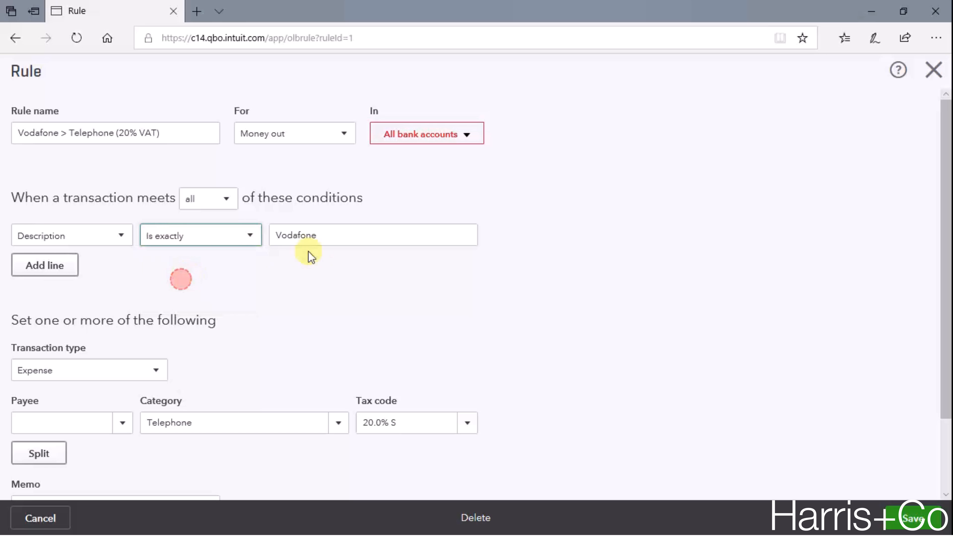
- Choose Expense as the transaction type for the Vodafone rule
scroll(256, 287, down, 3)
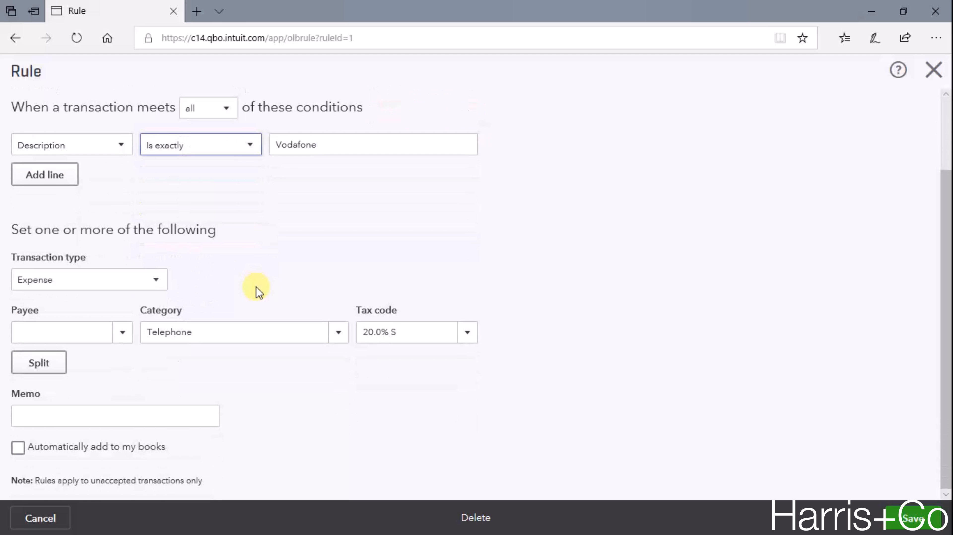
click(160, 282)
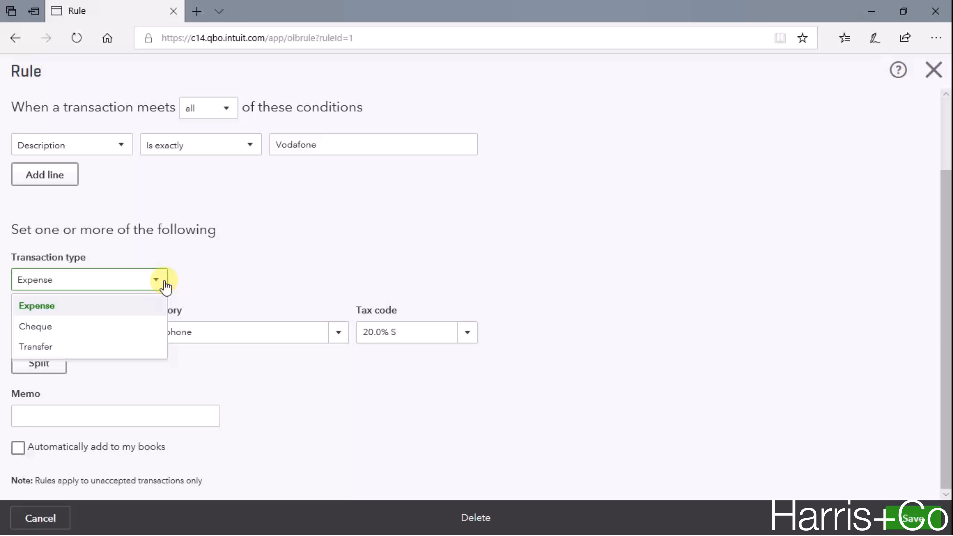
click(49, 307)
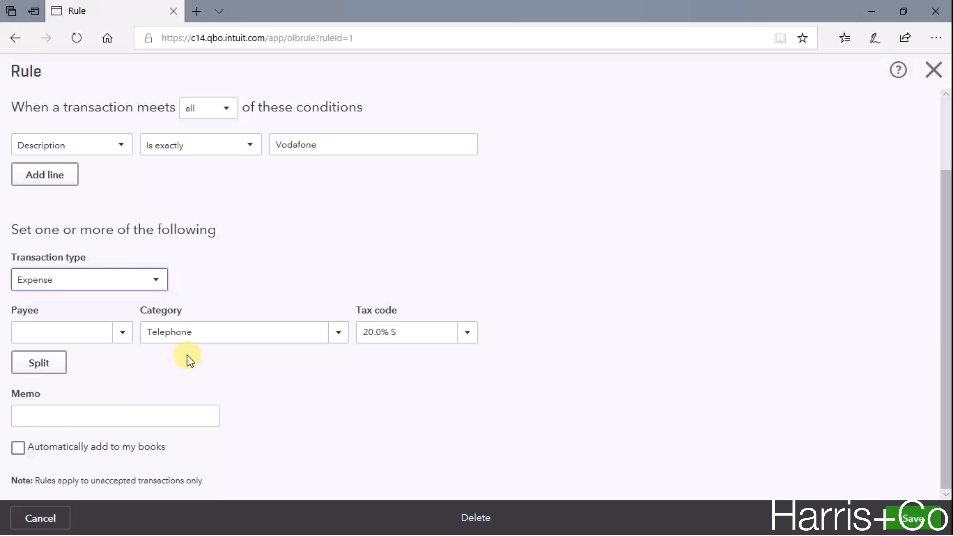
- Assign the Telephone category and the 20.0% S tax code to the Vodafone rule, leaving the payee blank
click(119, 332)
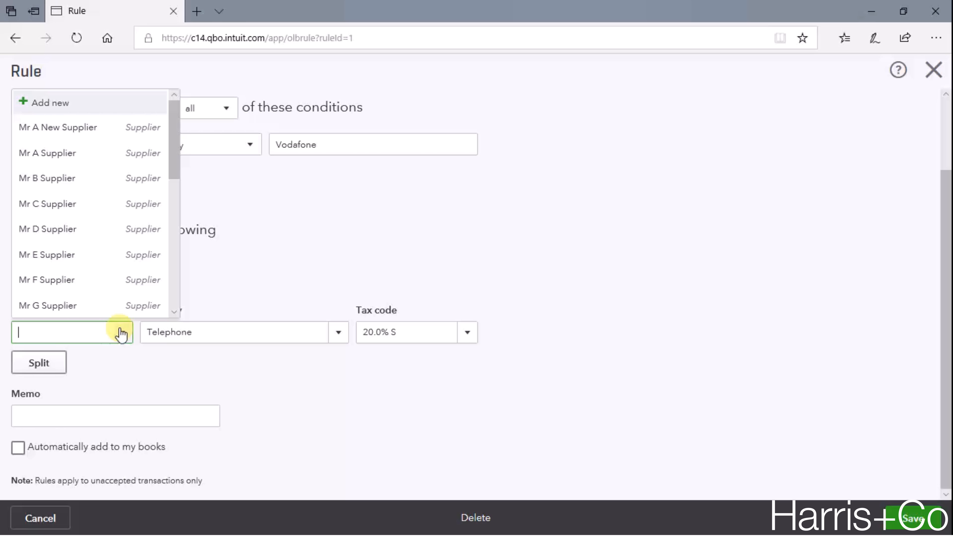
click(267, 336)
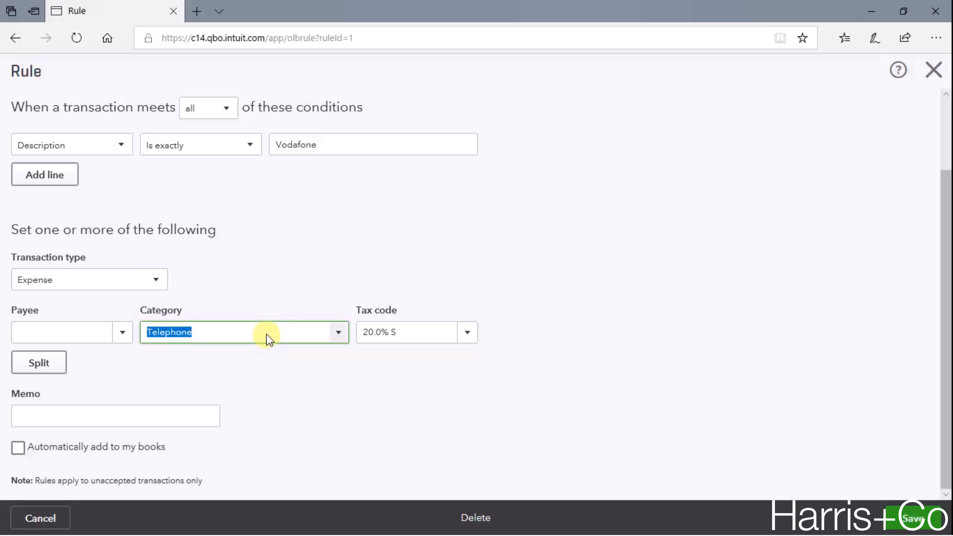
text(Tele)
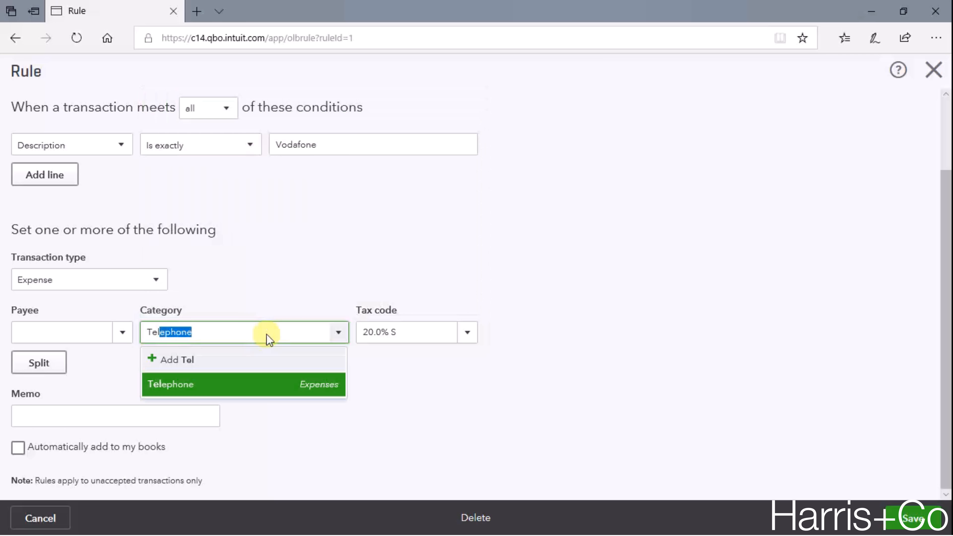
click(184, 387)
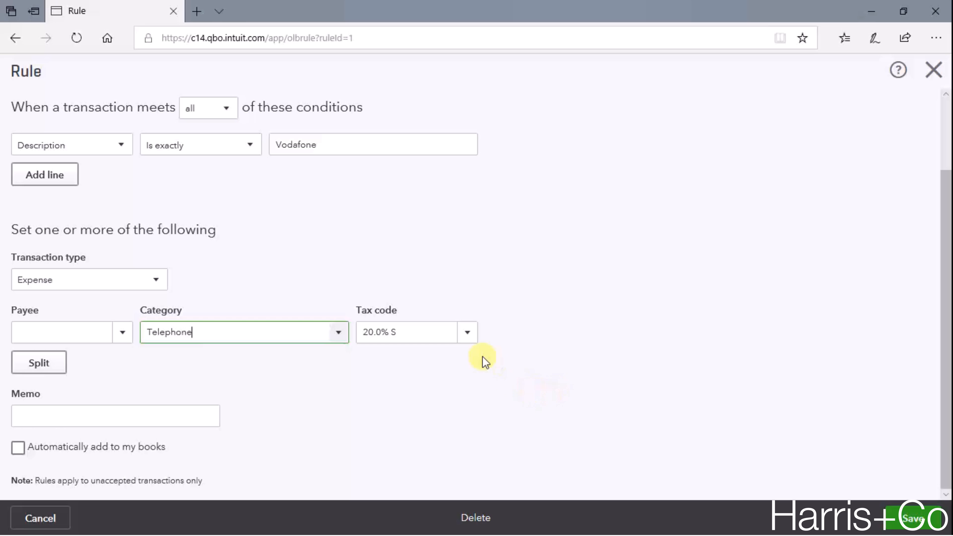
click(468, 334)
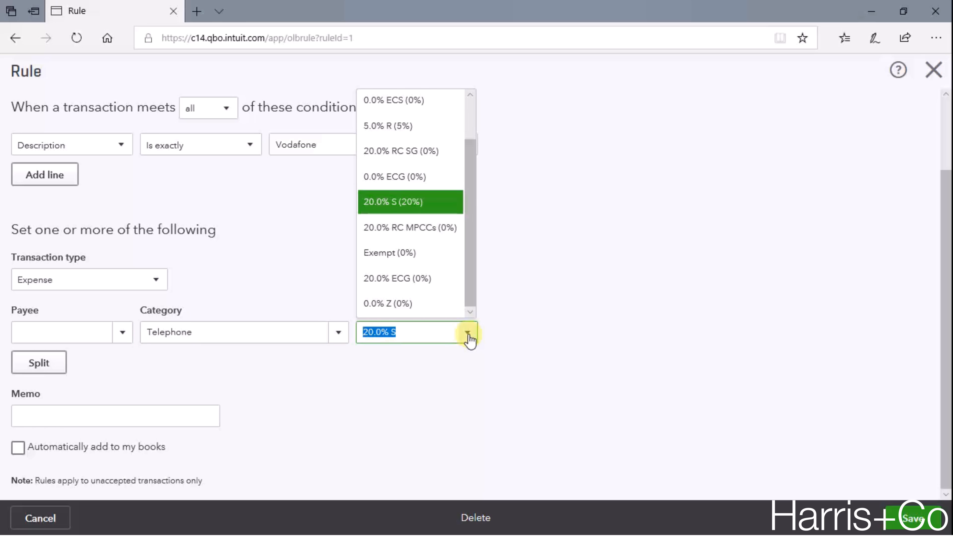
click(395, 205)
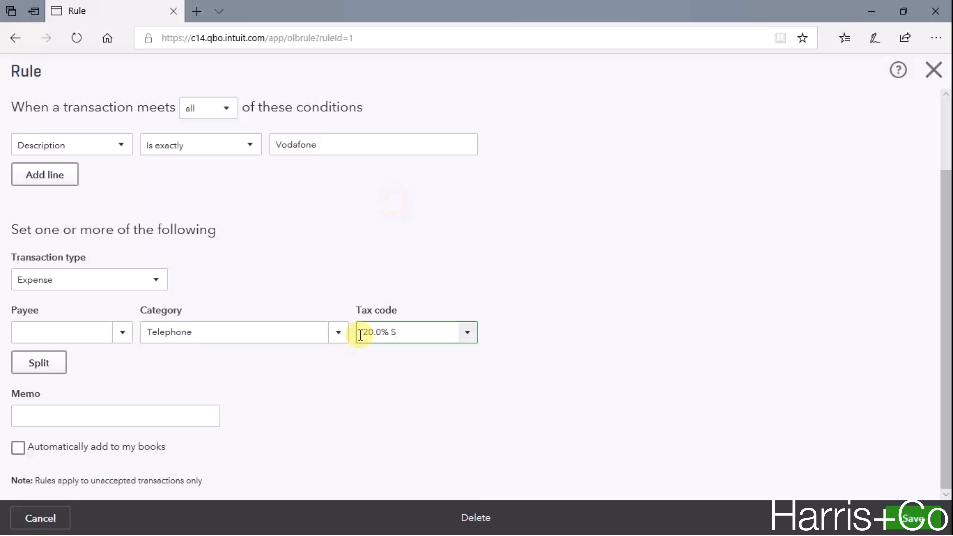
click(357, 383)
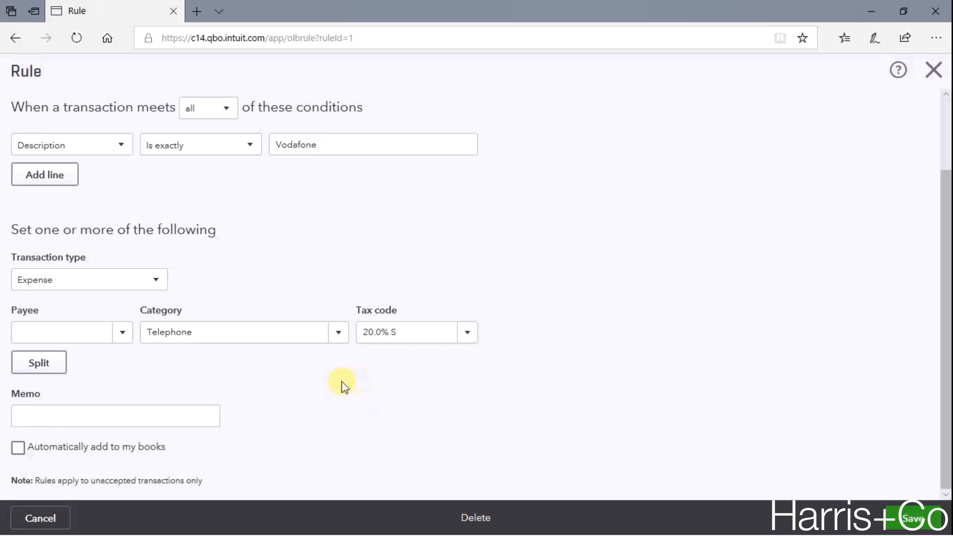
click(35, 370)
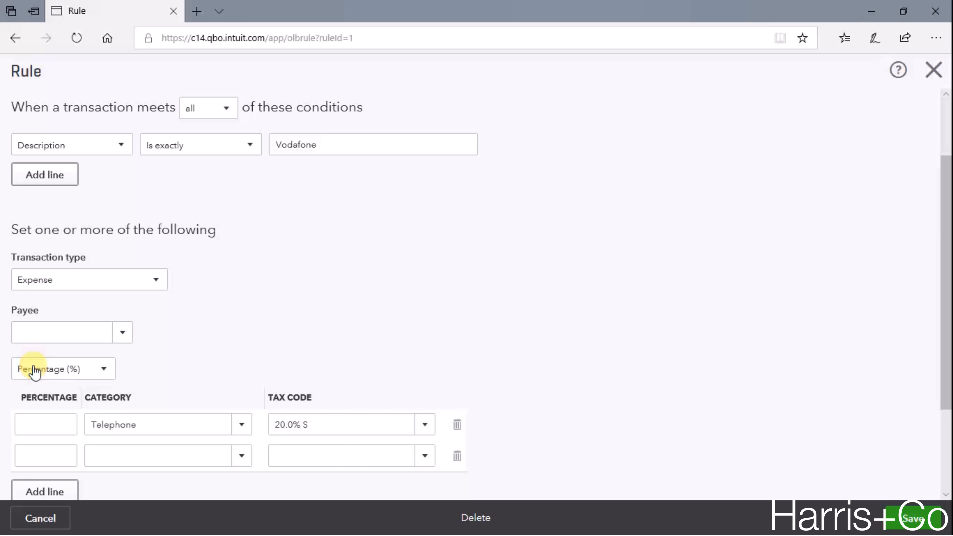
scroll(213, 322, down, 3)
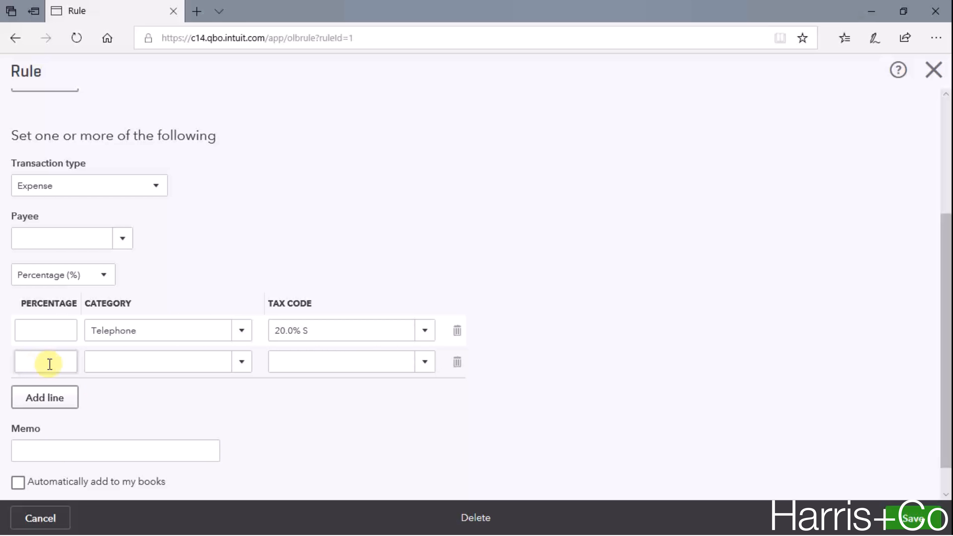
click(127, 359)
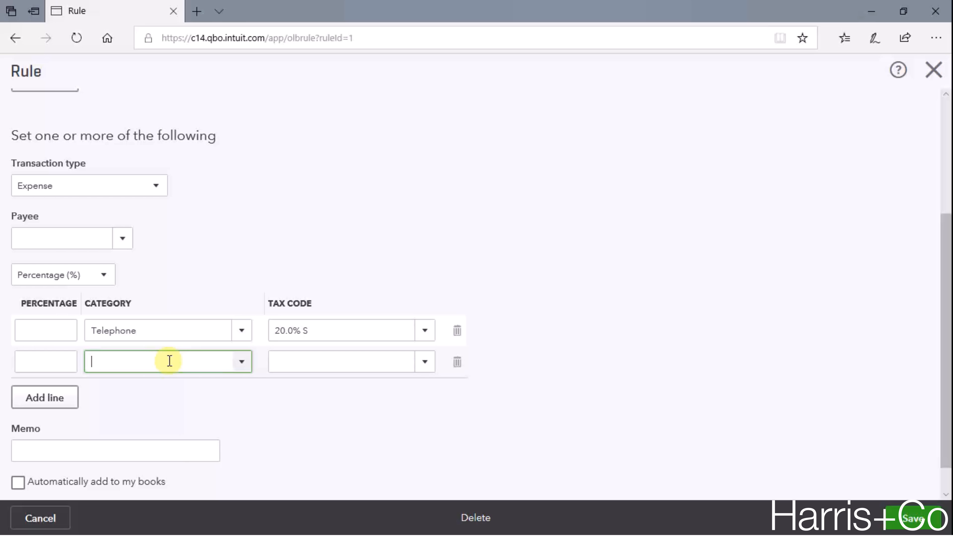
text(Int)
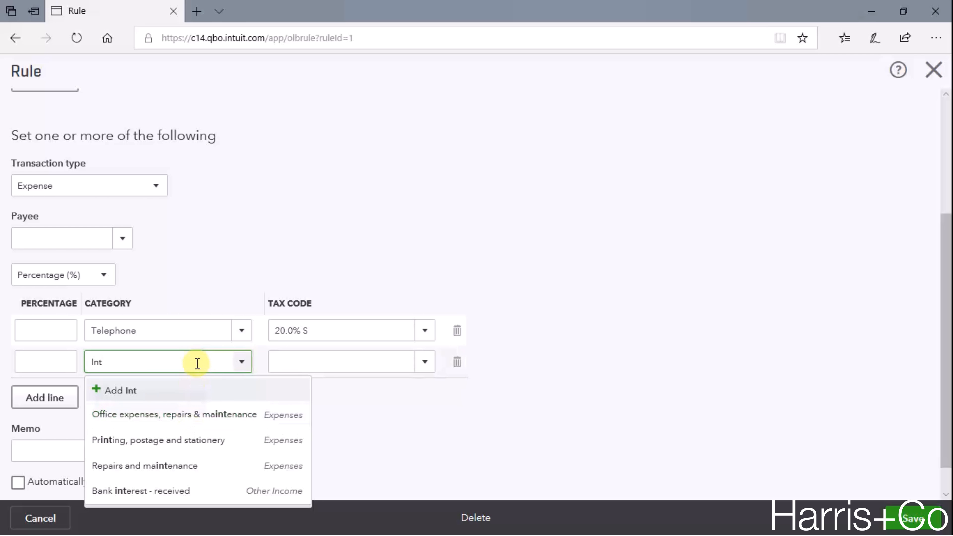
click(456, 361)
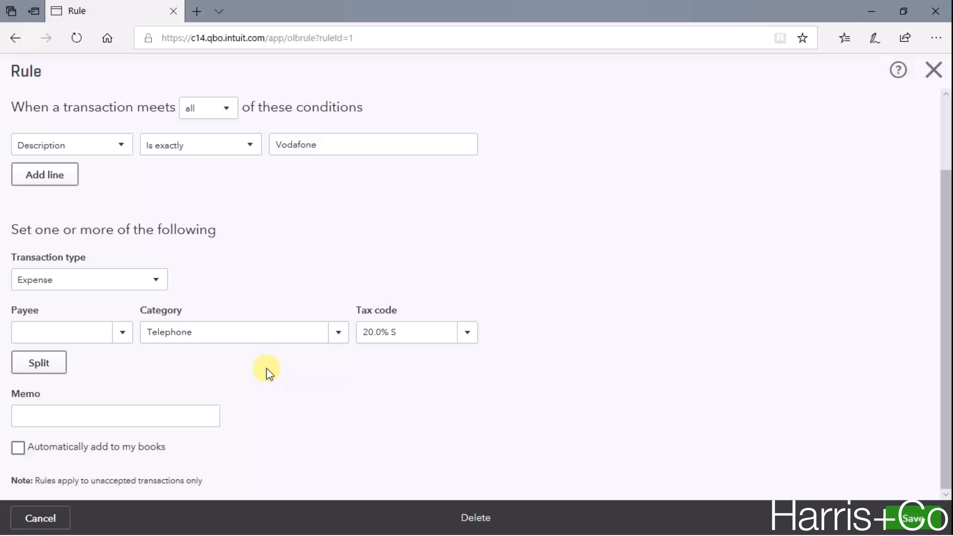
- Save the changes to the Vodafone bank rule
click(905, 520)
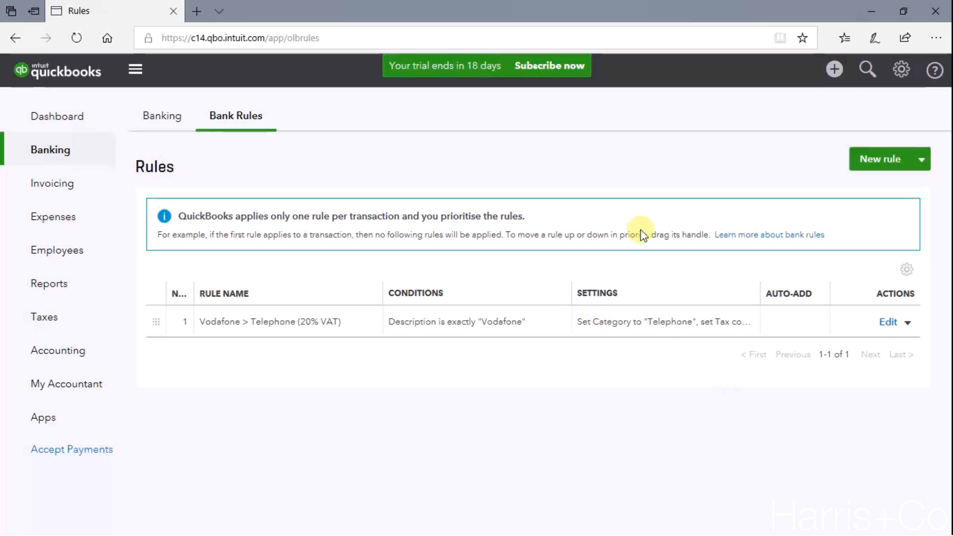
- Create a new bank rule named "British Gas > Electricity (20% VAT)" for Money out transactions
click(876, 160)
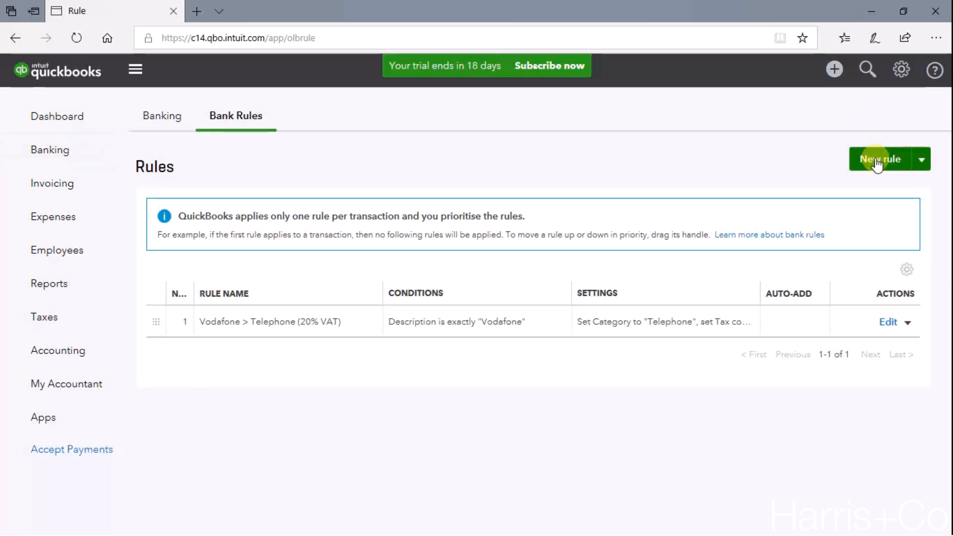
click(84, 126)
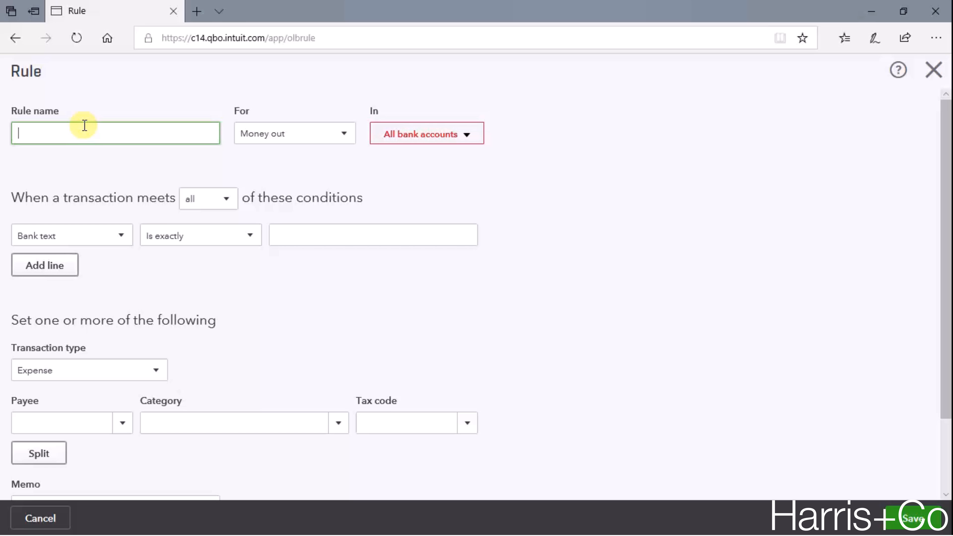
text(British Gas > Electricity ()
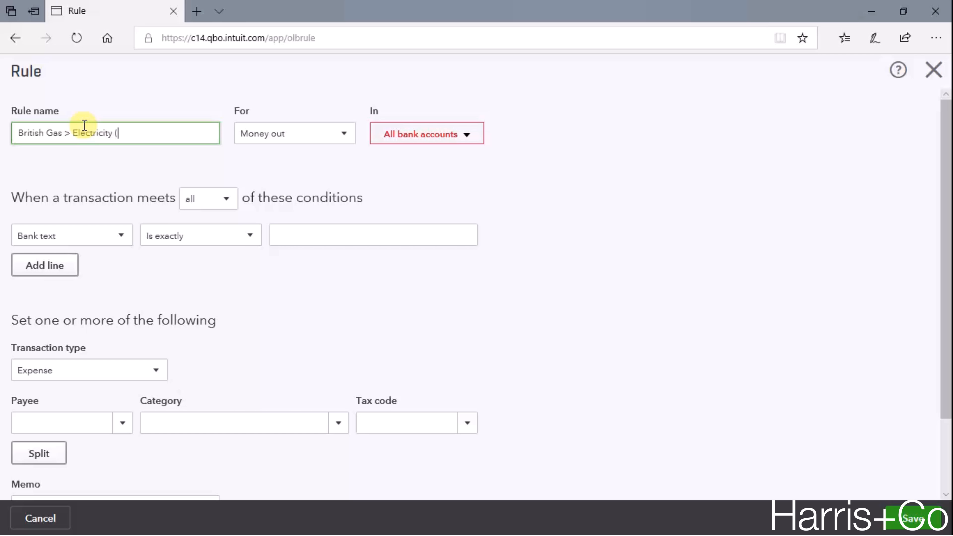
text(20% VAT))
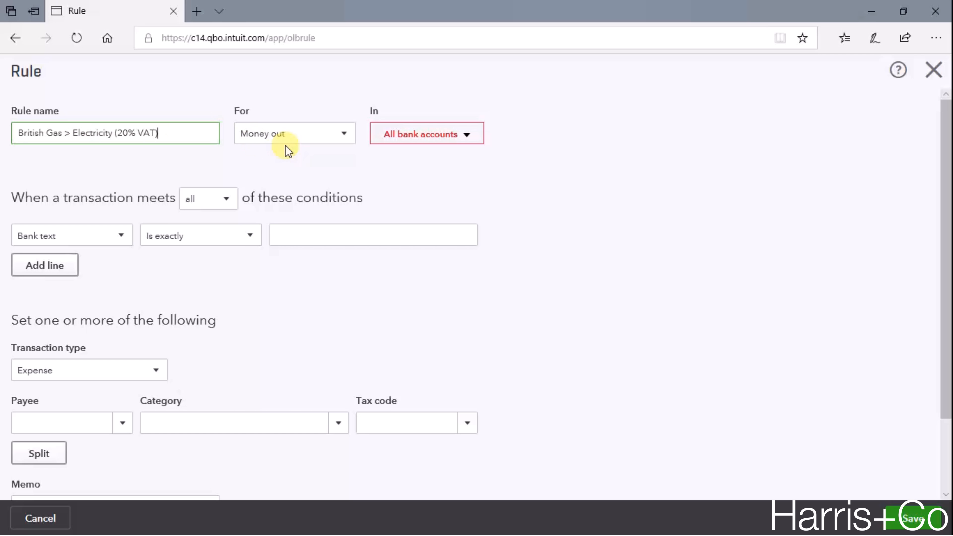
click(311, 136)
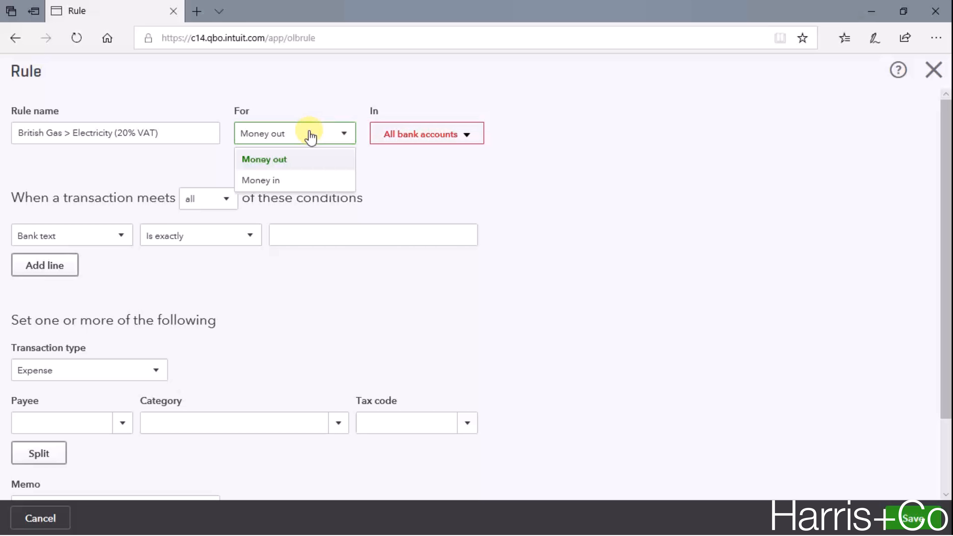
click(310, 136)
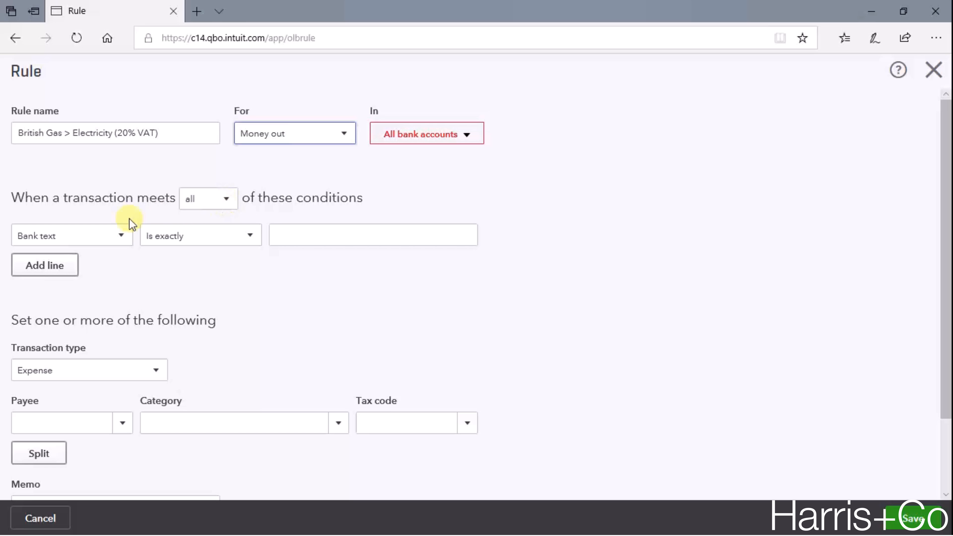
- Set the new rule's condition to match when the description is exactly "British Gas"
click(113, 236)
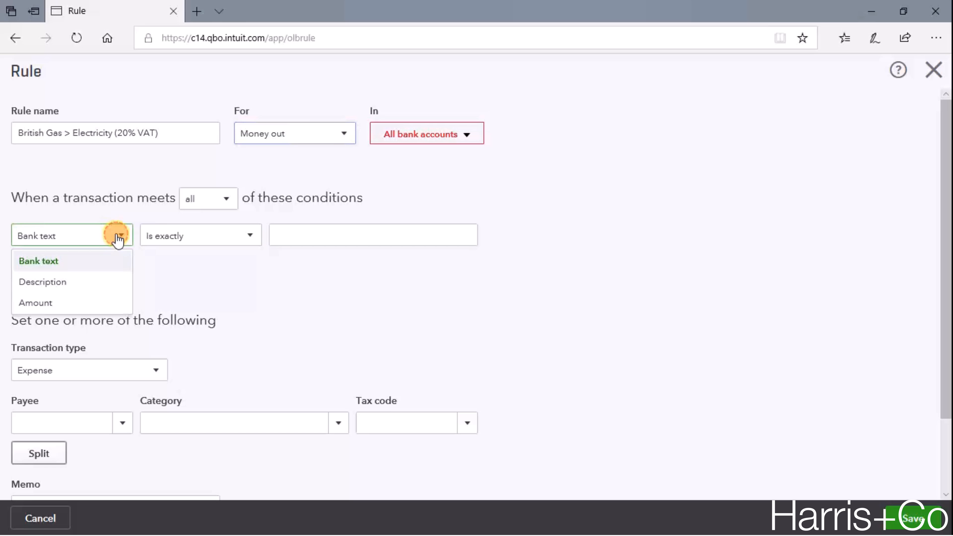
click(107, 284)
click(303, 243)
text(British Gas)
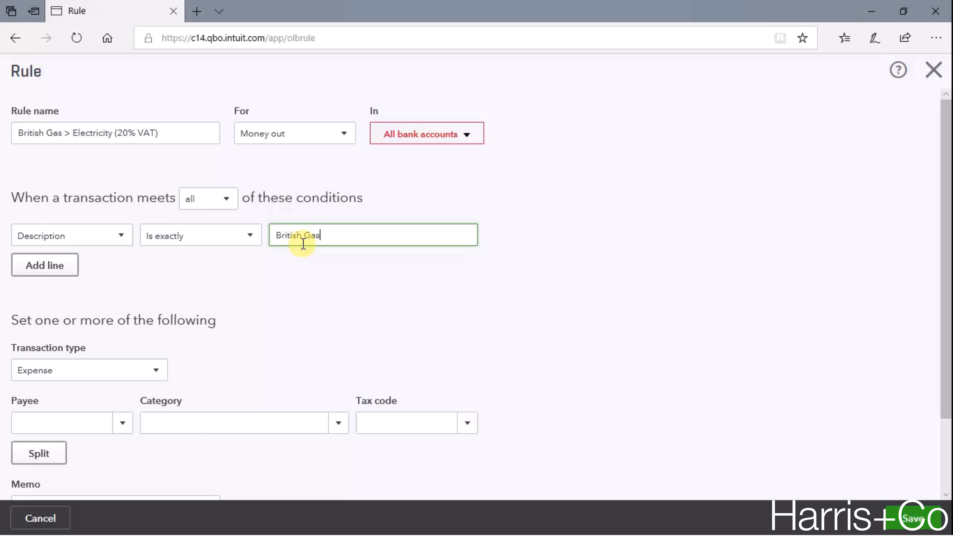
- Choose Expense as the transaction type for the British Gas rule
scroll(288, 284, down, 3)
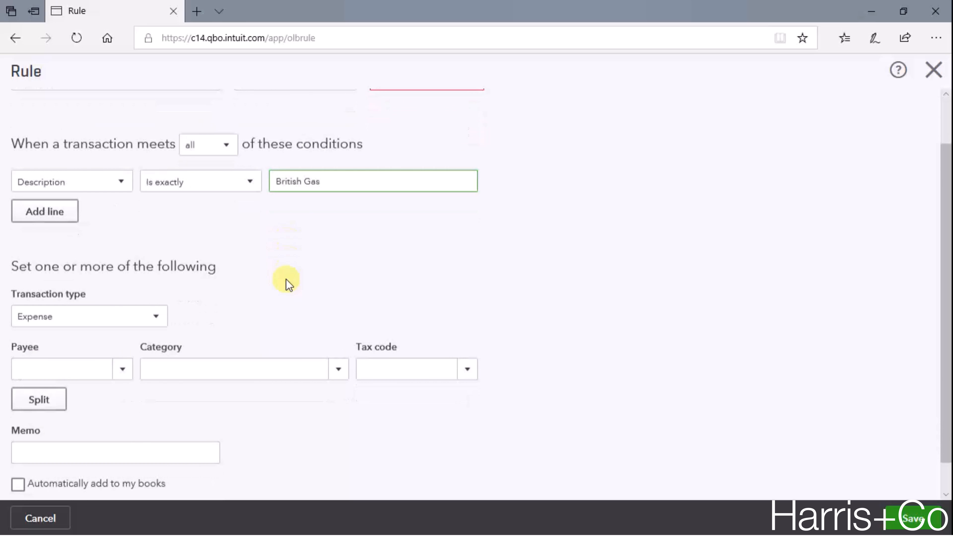
click(158, 280)
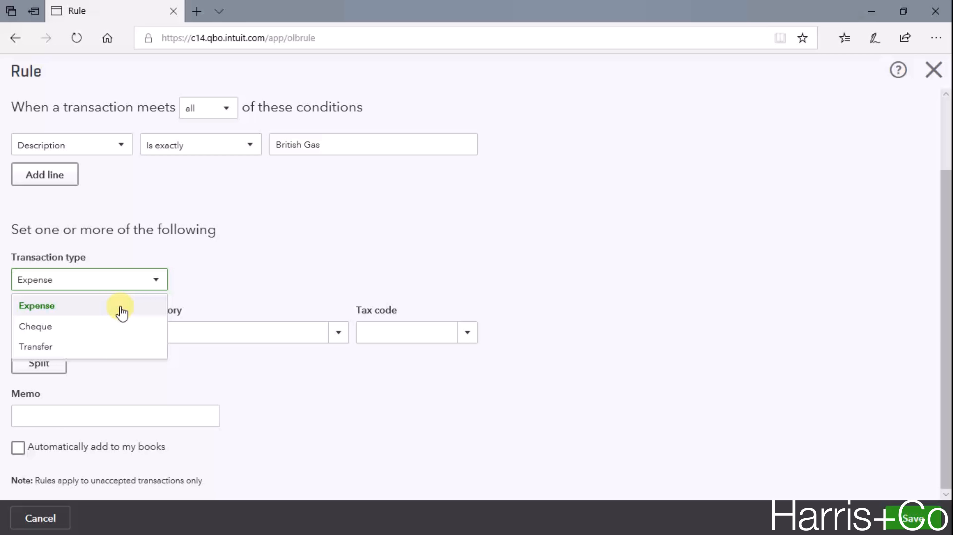
click(122, 313)
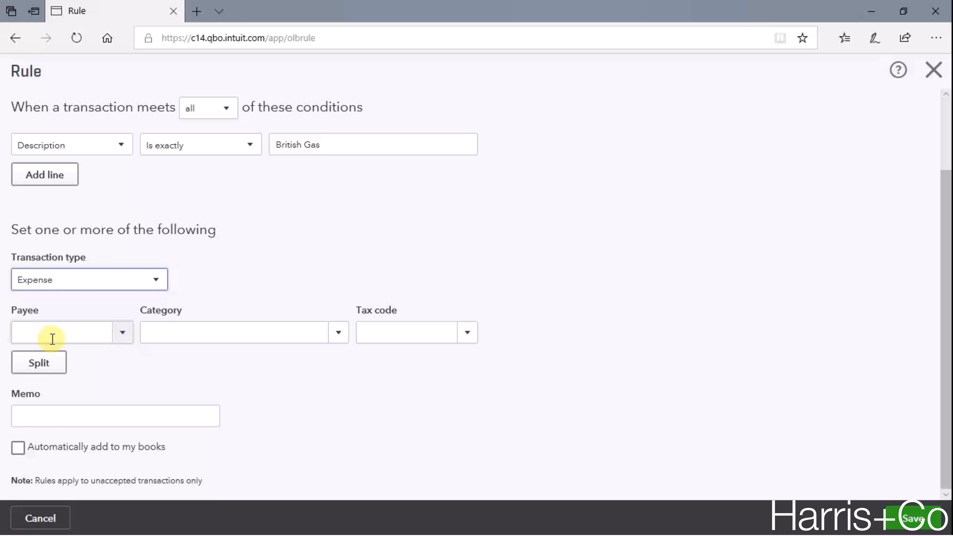
- Set the British Gas rule's category to Light and heat with tax code 20.0% S, and save the rule
click(233, 328)
text(light)
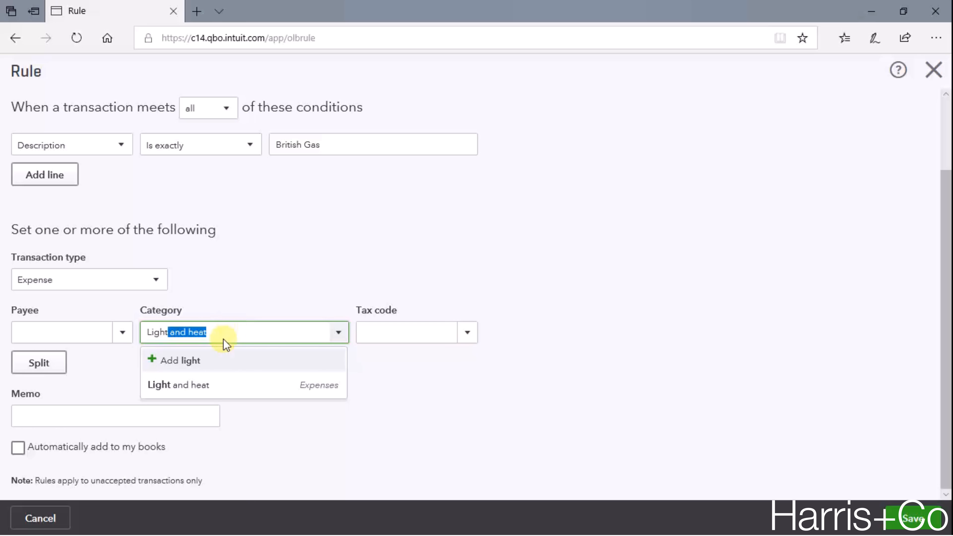
click(195, 387)
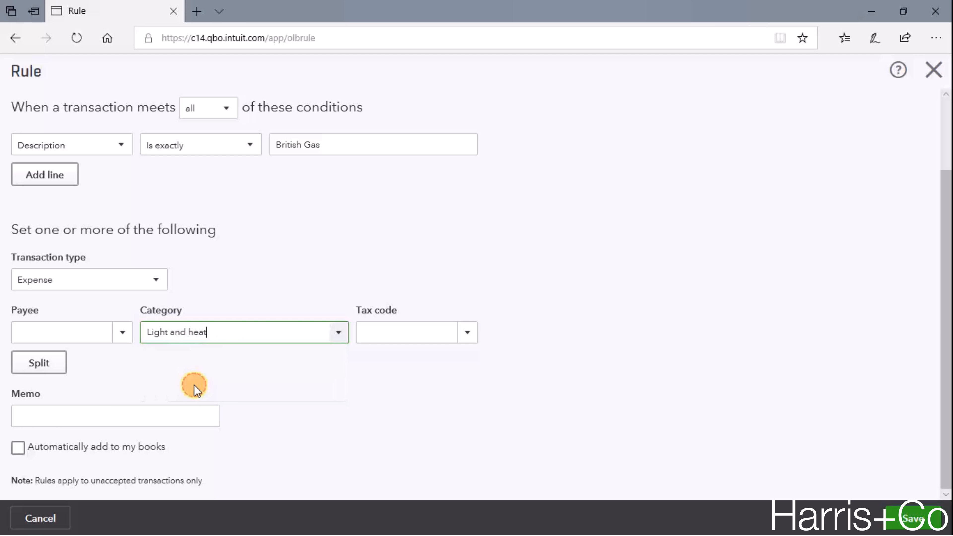
click(467, 337)
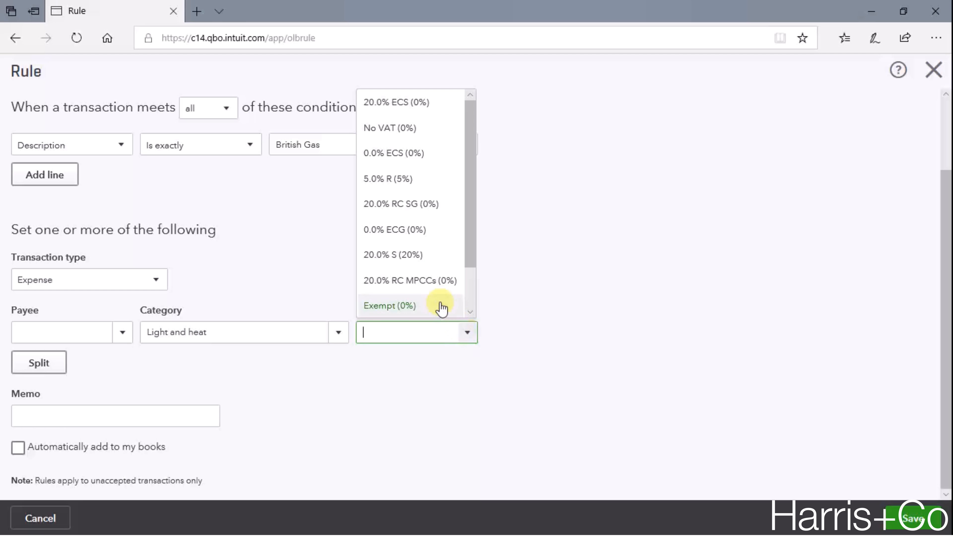
click(429, 263)
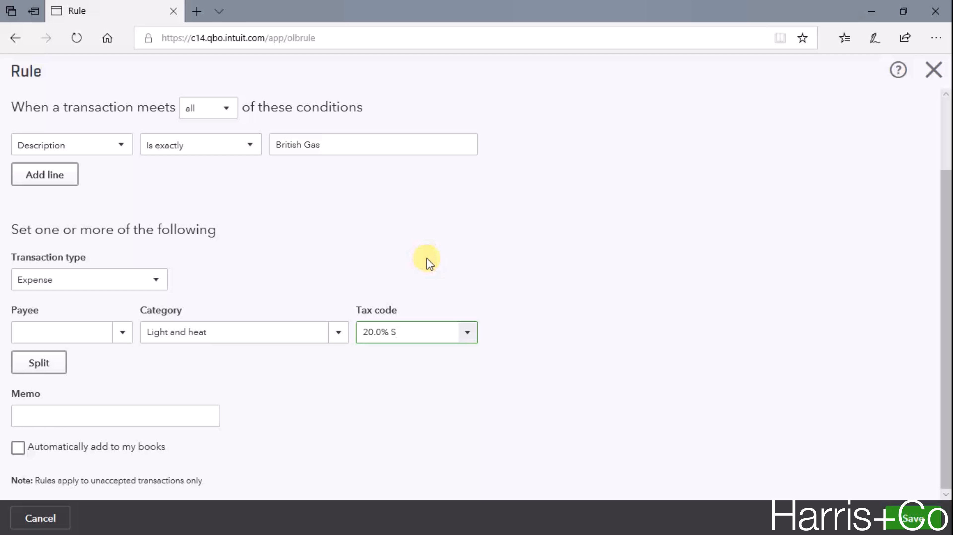
click(335, 375)
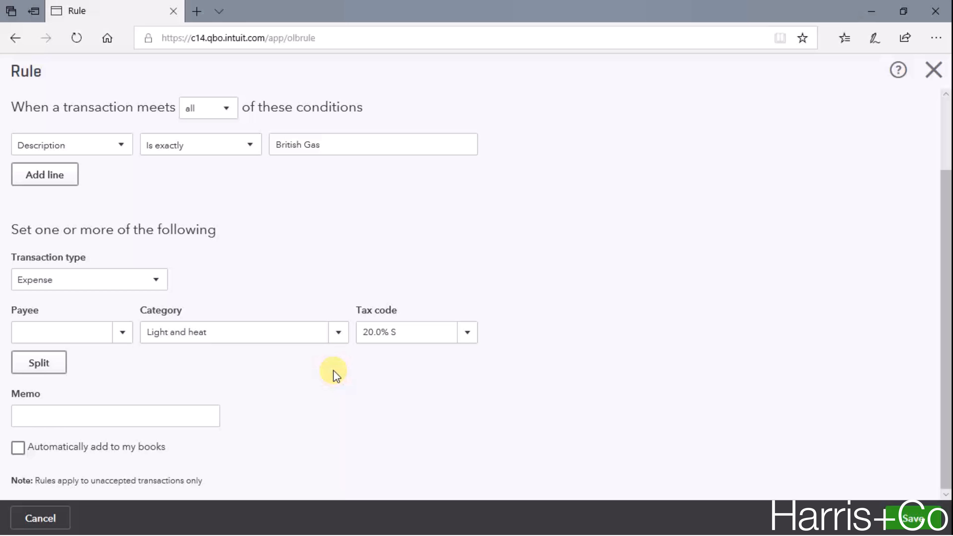
click(916, 519)
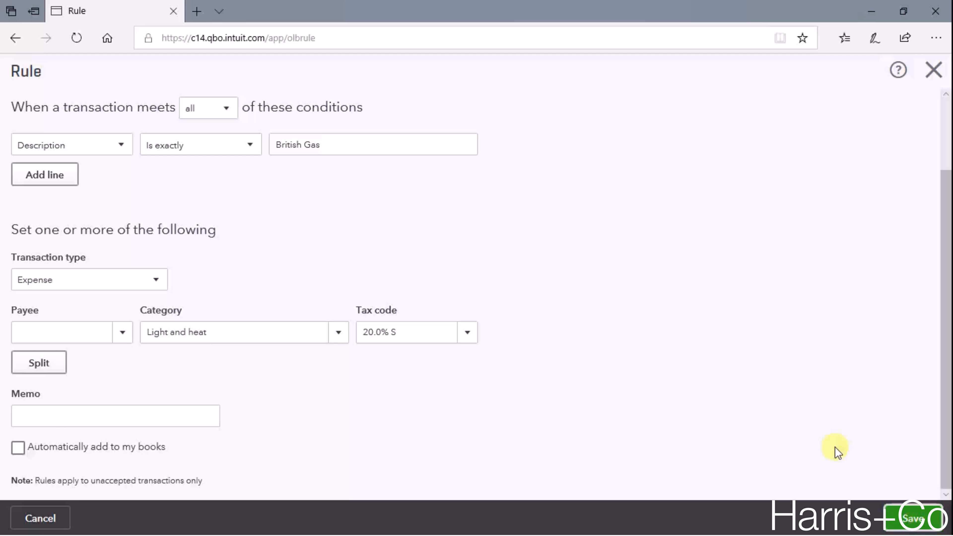